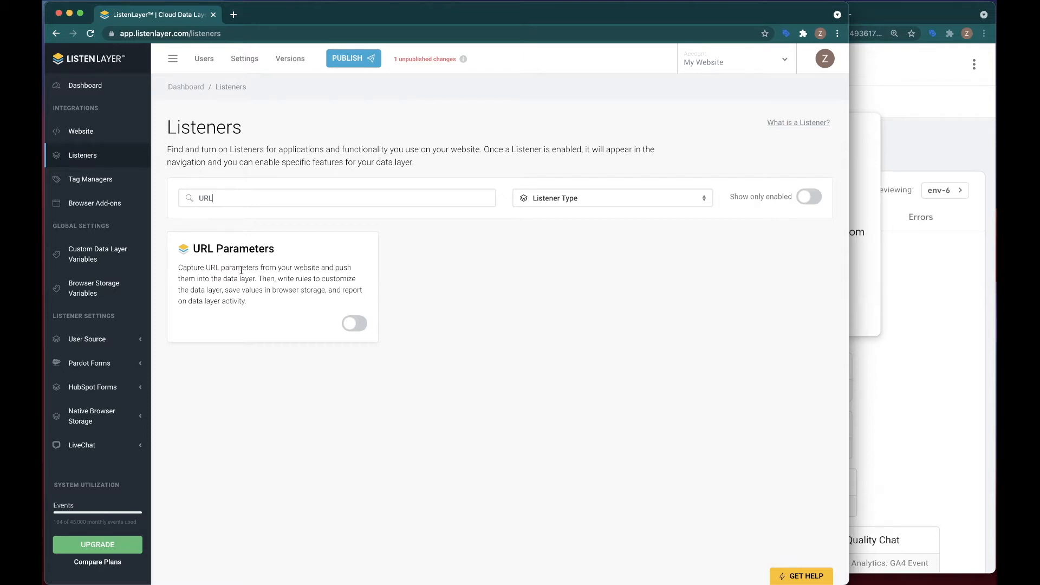
# Turn on the URL Parameters listener and open its Features page
pyautogui.click(351, 324)
pyautogui.click(383, 367)
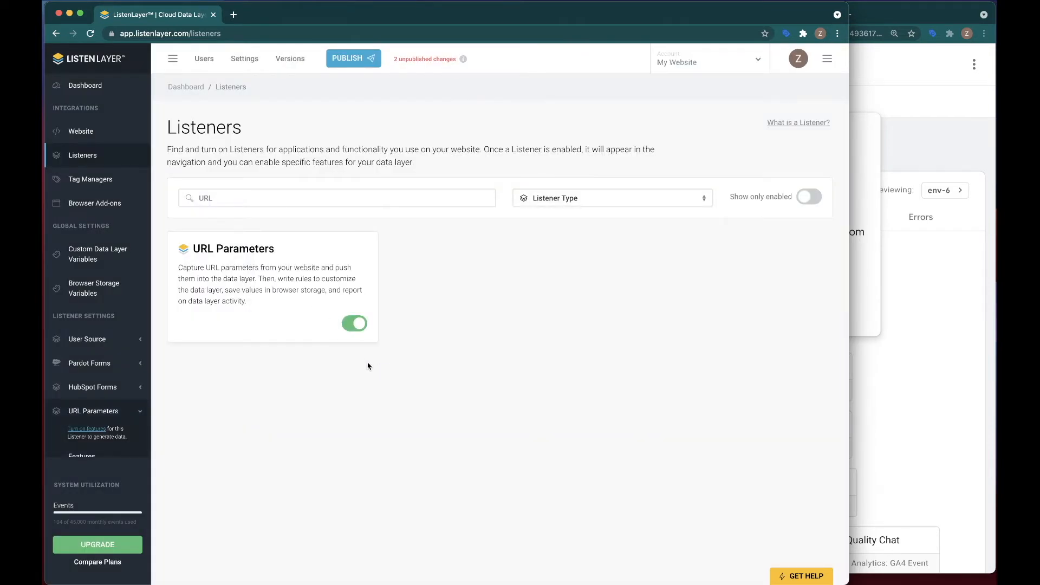
pyautogui.scroll(-3, 106, 325)
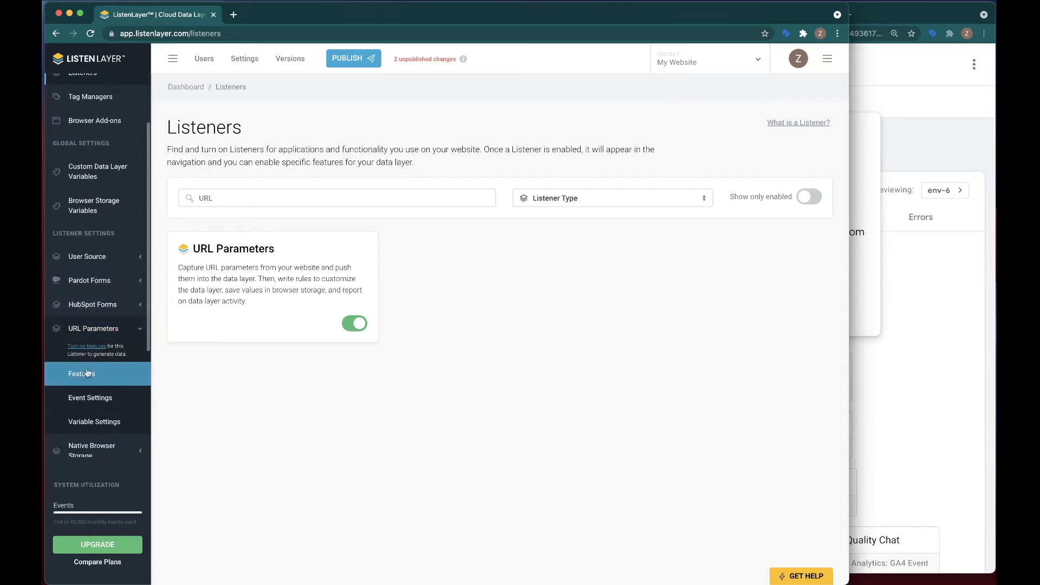
pyautogui.click(128, 373)
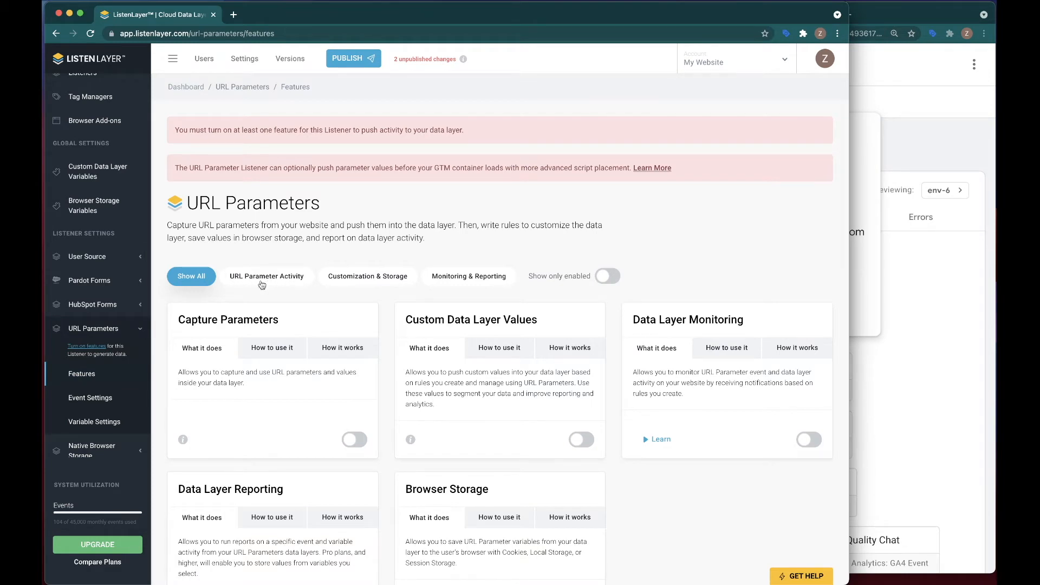
# Enable the Capture Parameters feature under URL Parameter Activity and save it
pyautogui.click(260, 281)
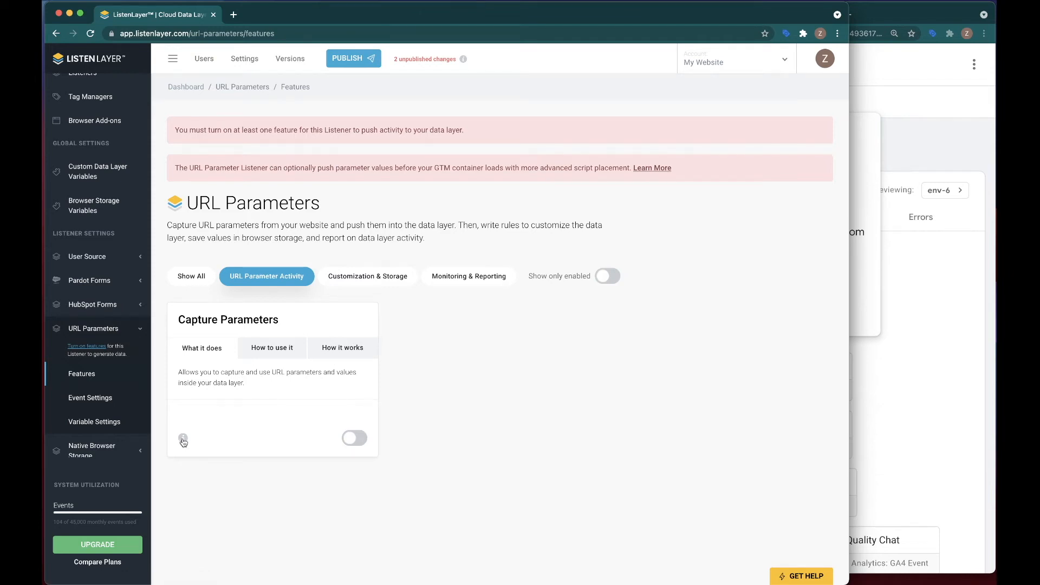
pyautogui.scroll(-2, 186, 442)
pyautogui.scroll(-1, 185, 442)
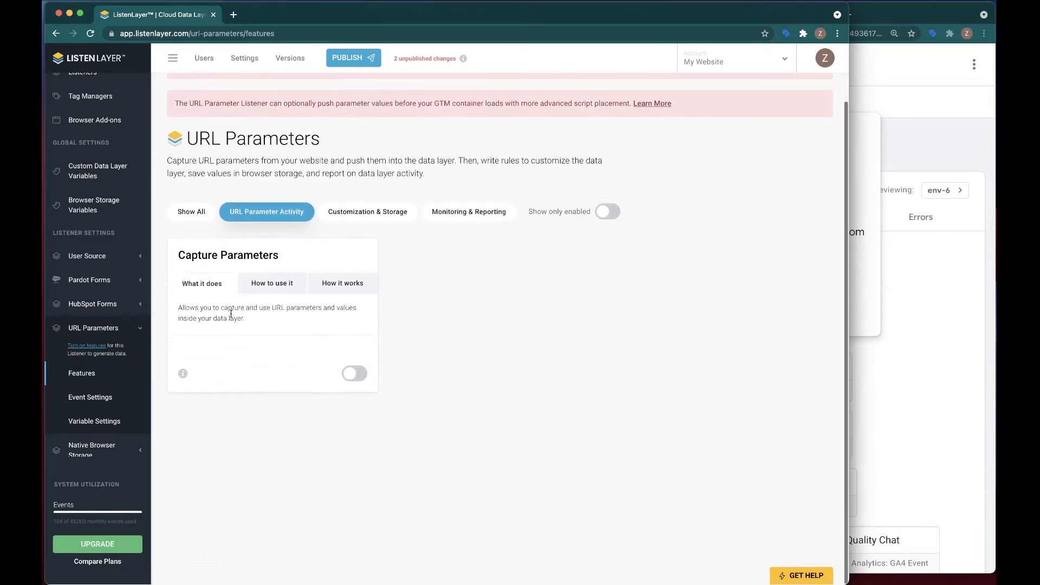
pyautogui.click(353, 377)
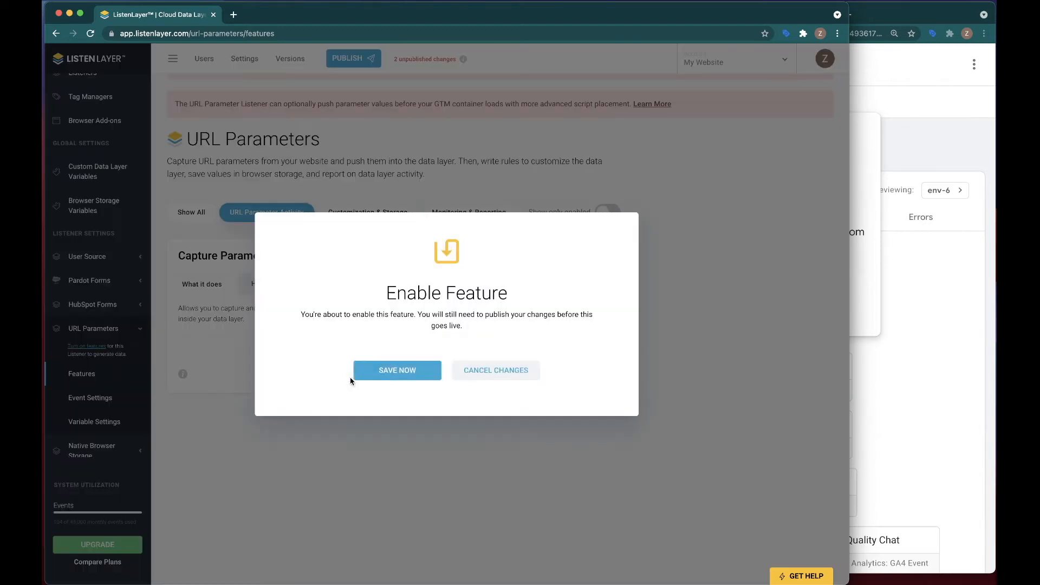
pyautogui.click(413, 373)
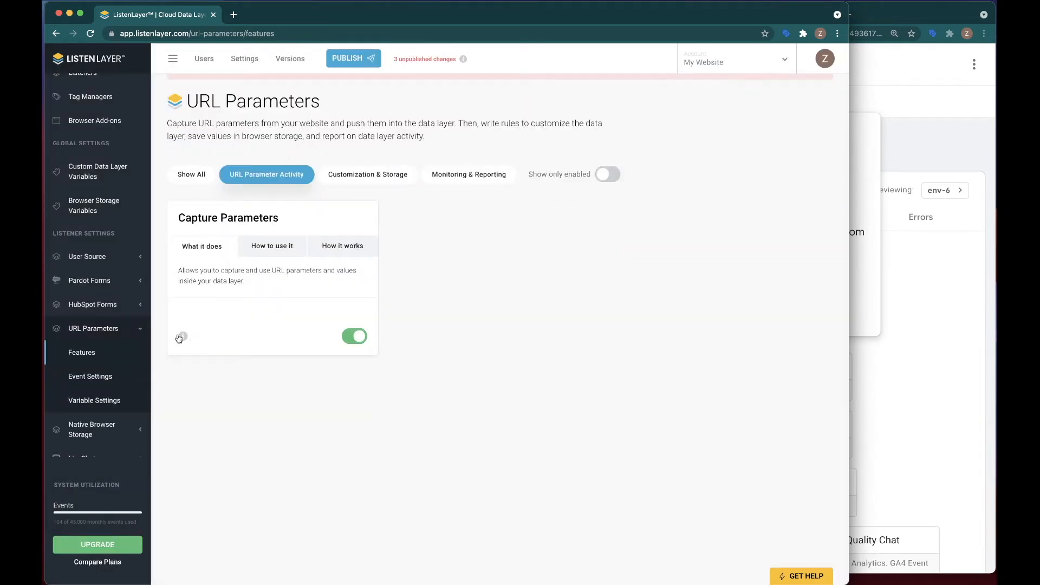
# Examine the Capture Parameters code preview of the pushed data layer values
pyautogui.moveTo(183, 336)
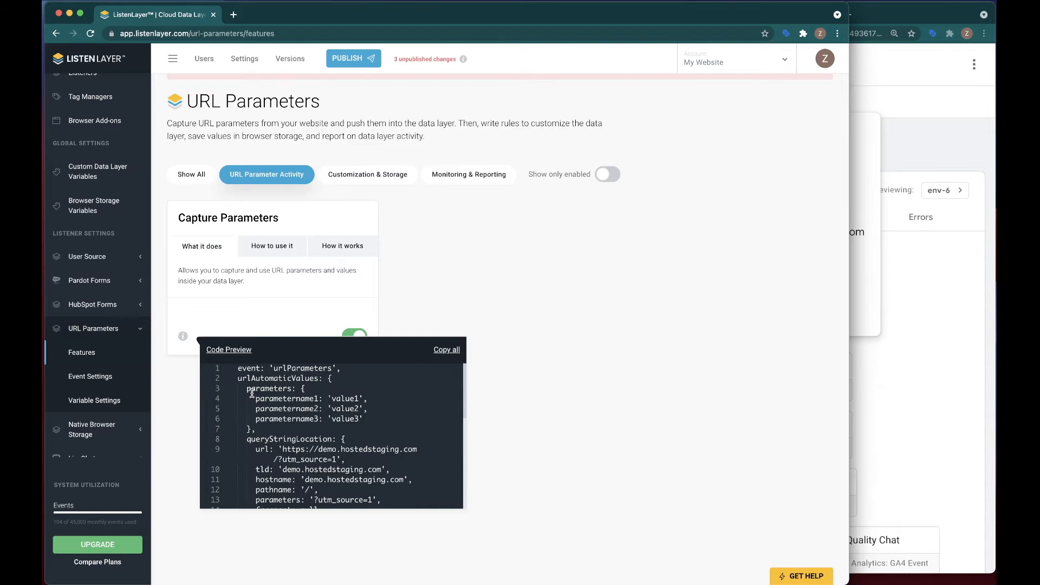
pyautogui.moveTo(237, 378); pyautogui.dragTo(332, 378)
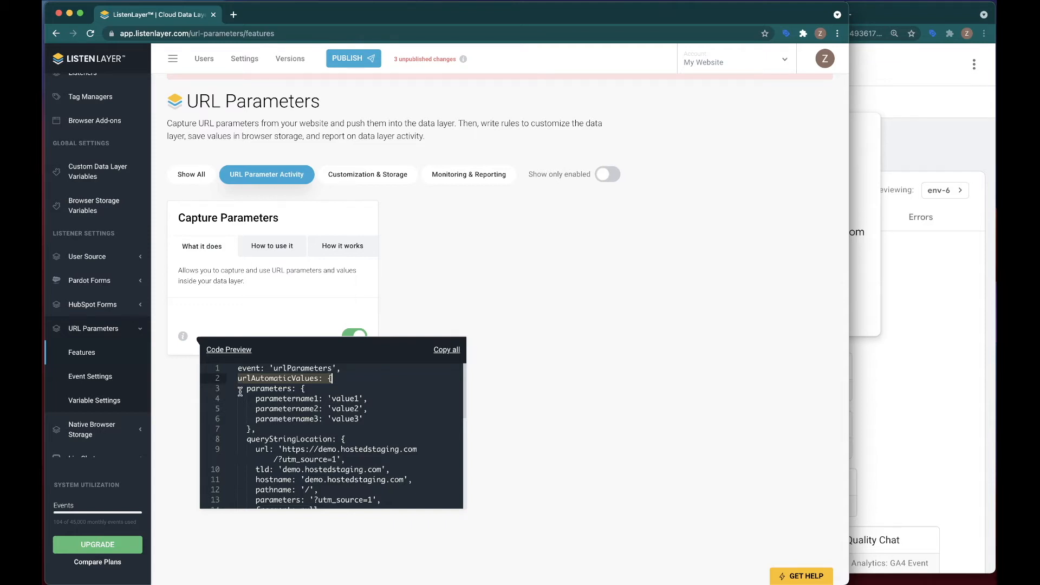
pyautogui.moveTo(257, 398); pyautogui.dragTo(327, 398)
pyautogui.moveTo(256, 409); pyautogui.dragTo(316, 408)
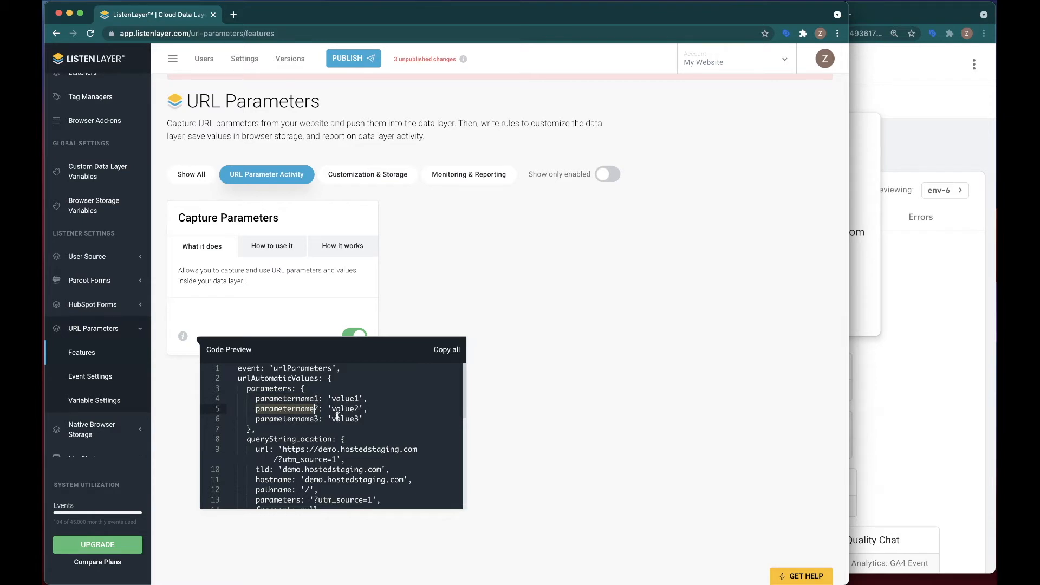
pyautogui.scroll(-3, 334, 415)
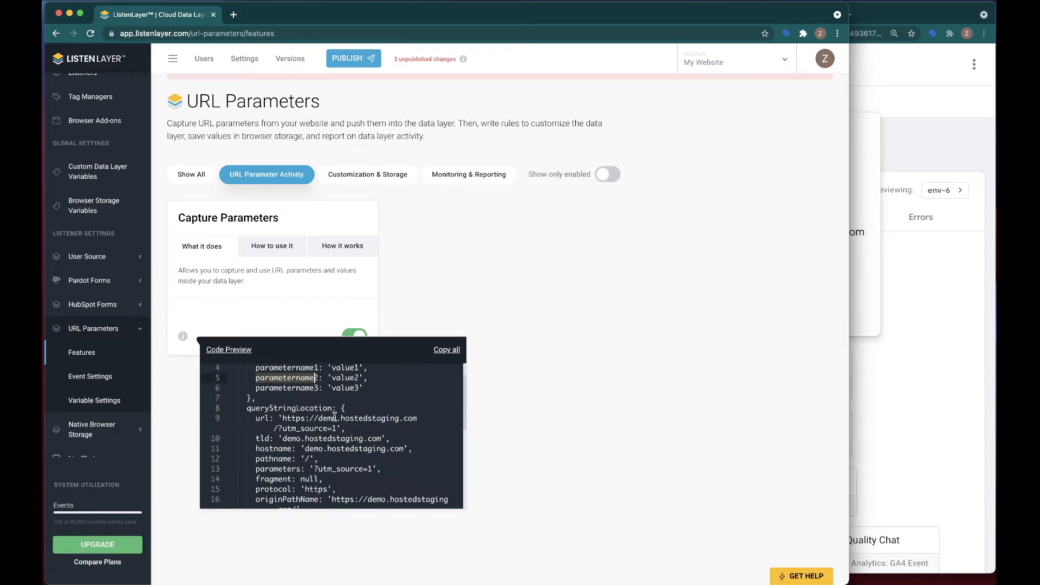
# Compare the code previews of Custom Data Layer Values and Capture Parameters
pyautogui.click(355, 180)
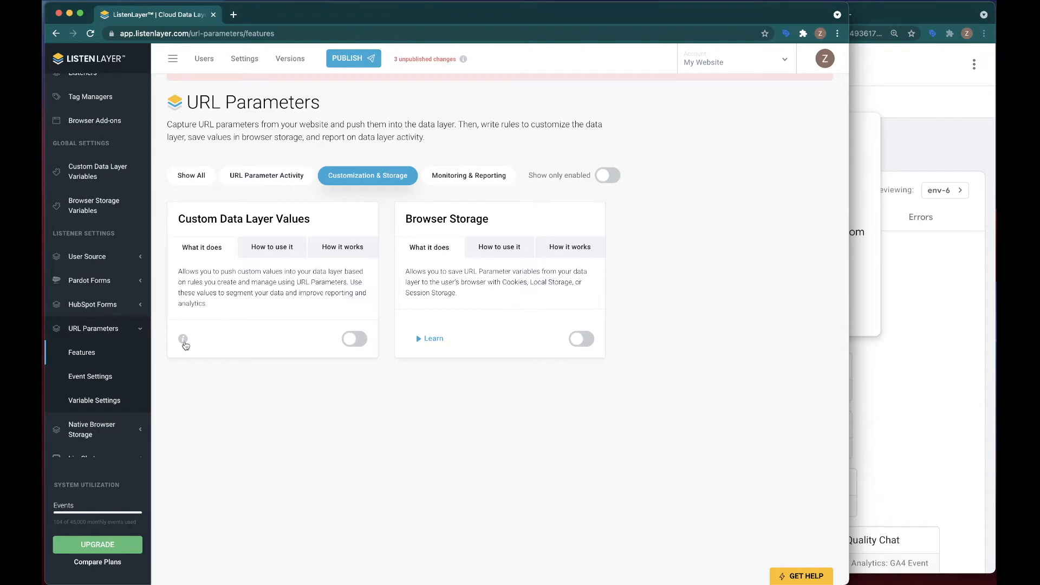
pyautogui.scroll(-1, 185, 340)
pyautogui.moveTo(185, 340)
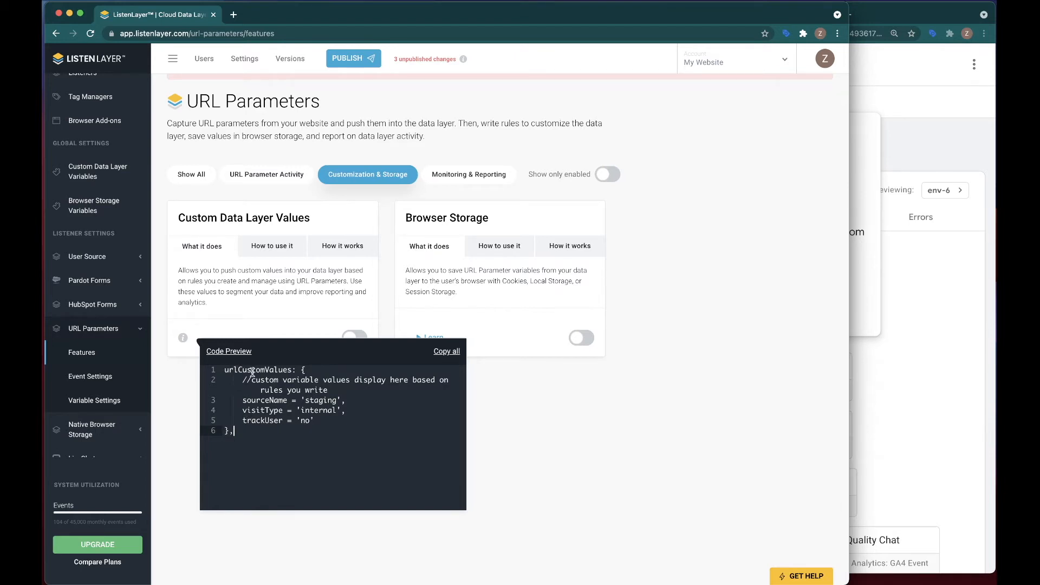
pyautogui.click(254, 179)
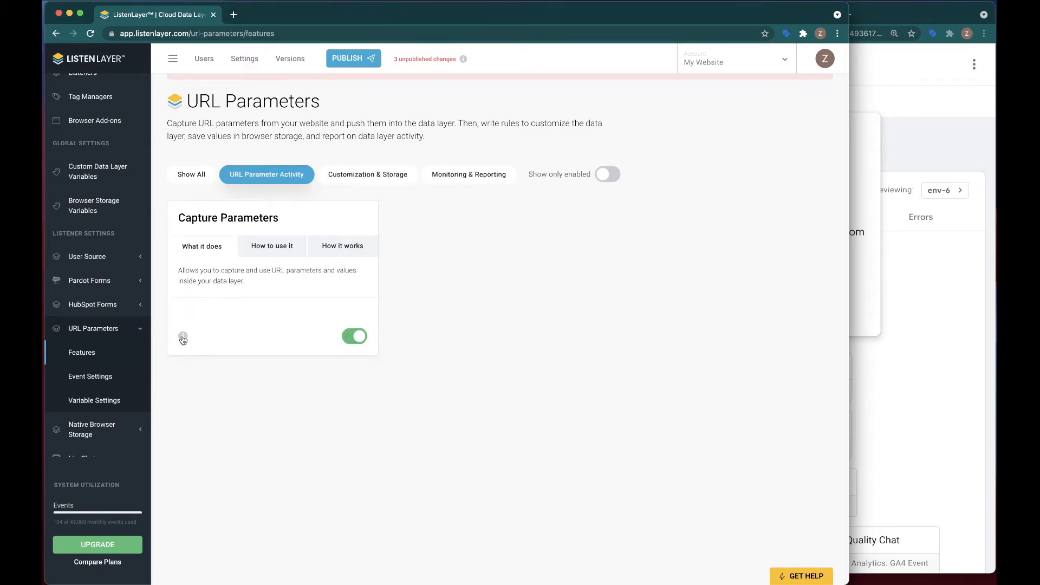
pyautogui.scroll(-5, 270, 401)
pyautogui.scroll(-2, 271, 401)
pyautogui.moveTo(238, 386); pyautogui.dragTo(245, 418)
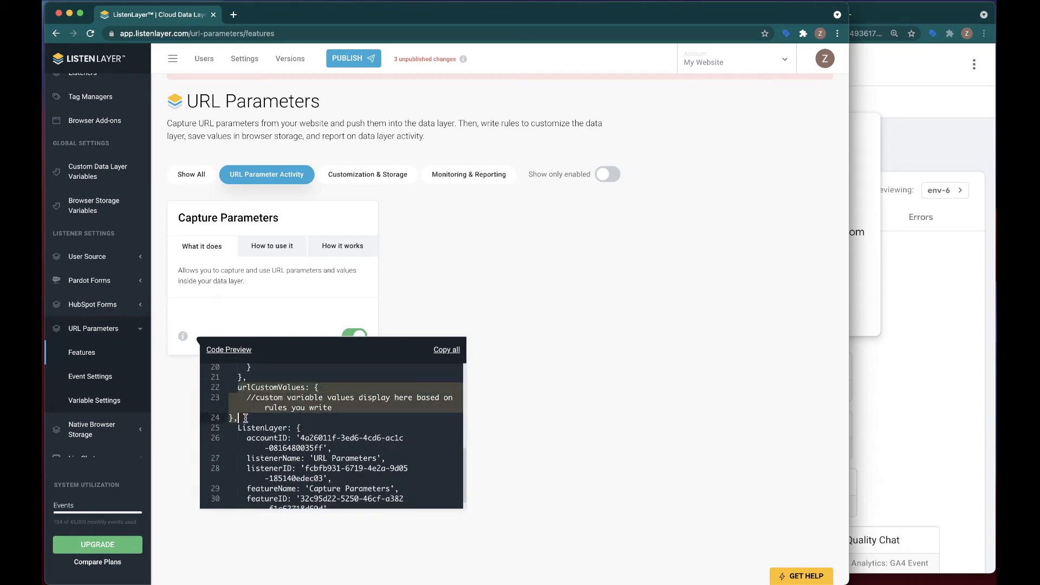
# Browse the Customization & Storage and Monitoring & Reporting feature categories
pyautogui.click(372, 177)
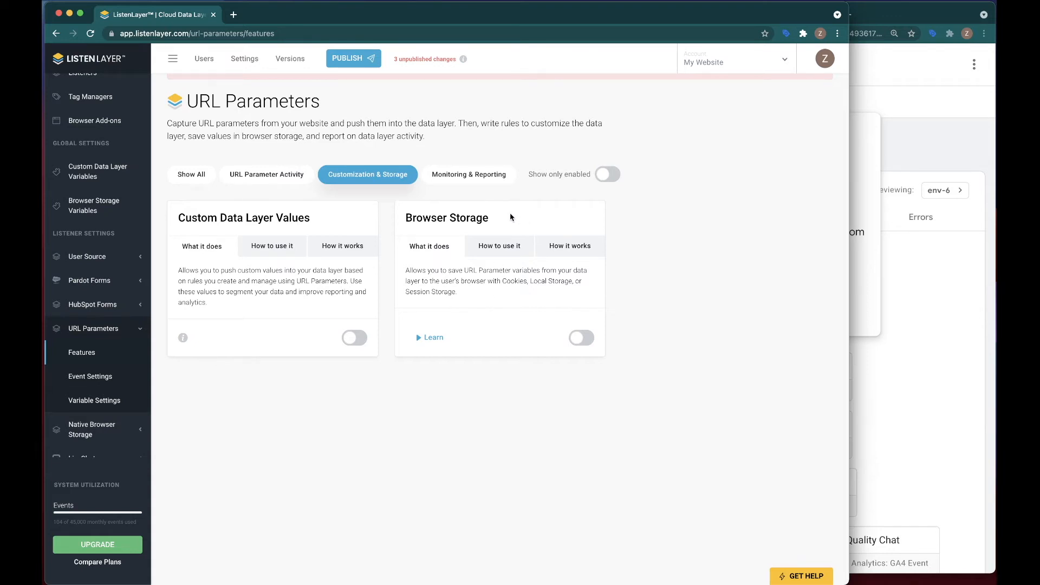
pyautogui.scroll(3, 503, 217)
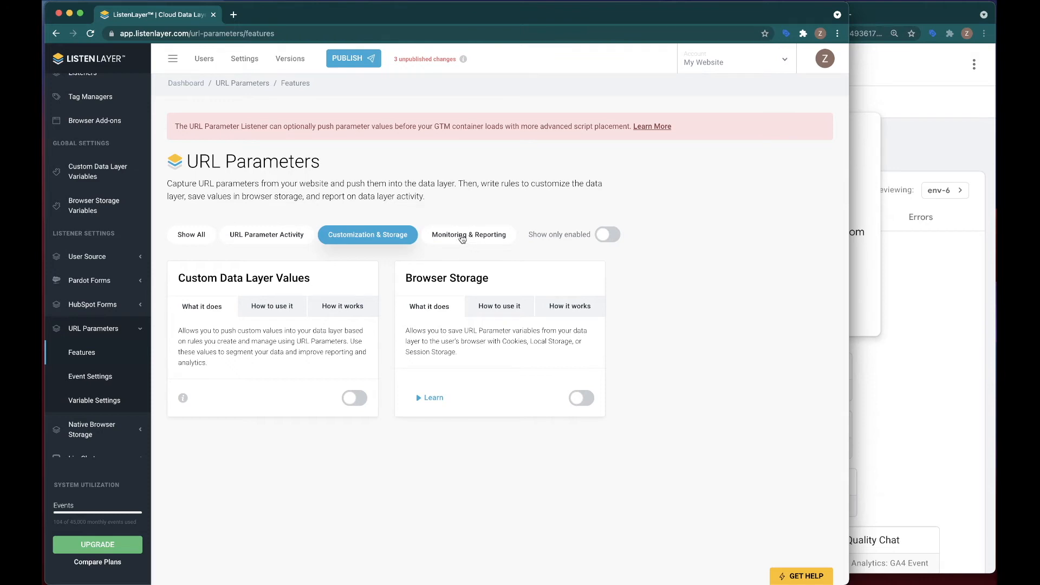
pyautogui.click(462, 238)
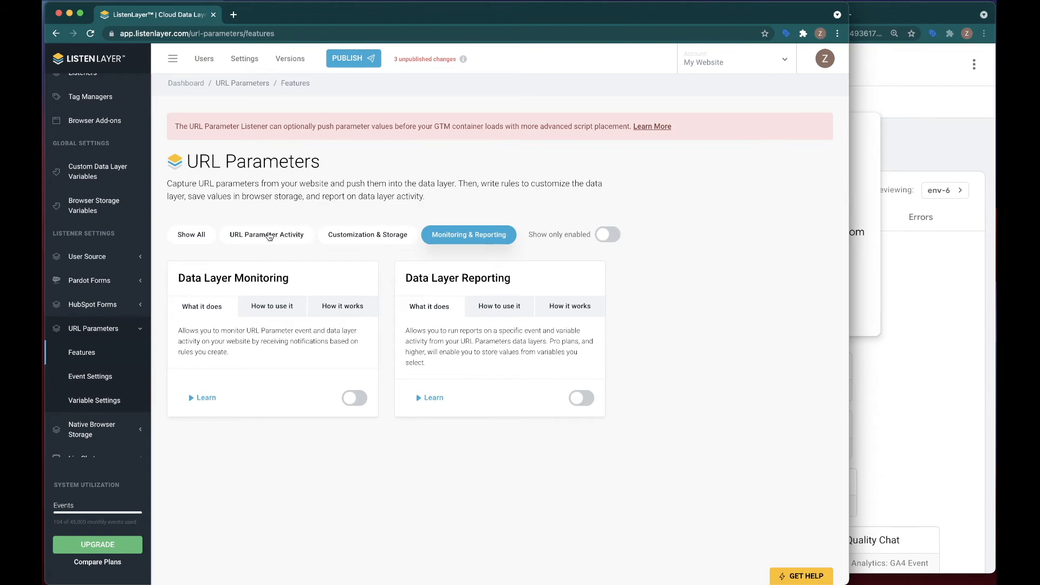
pyautogui.click(267, 234)
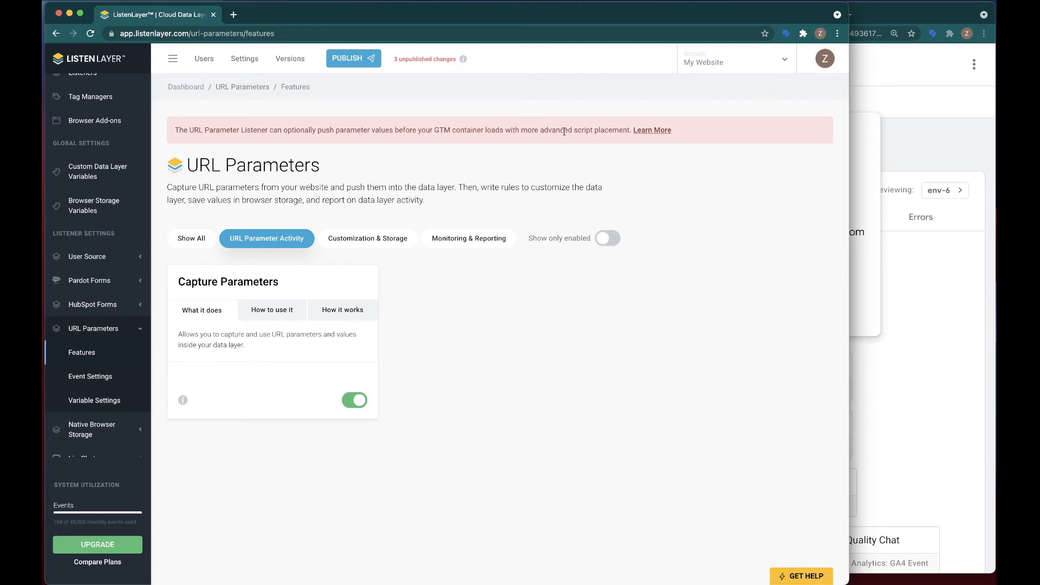
# Open the Learn More dialog and examine the helper script for pushing parameters before GTM loads
pyautogui.click(650, 131)
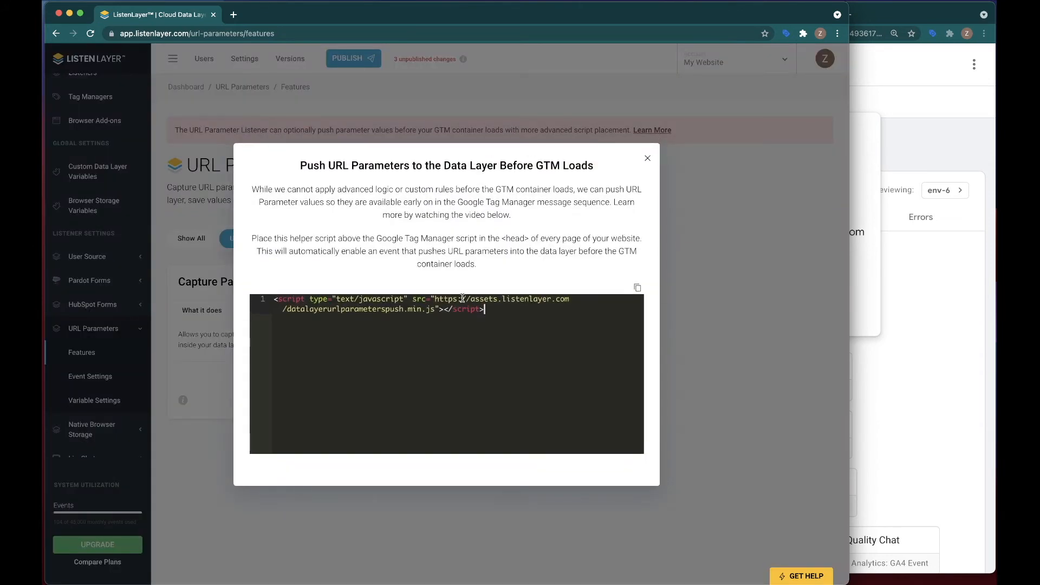
pyautogui.moveTo(499, 312); pyautogui.dragTo(231, 297)
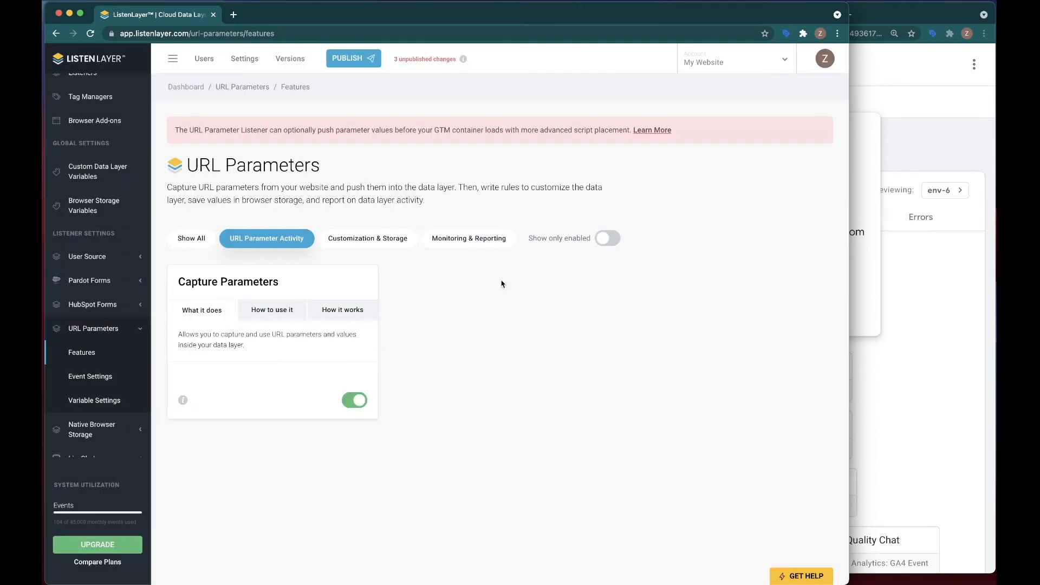
pyautogui.click(651, 135)
pyautogui.moveTo(486, 312); pyautogui.dragTo(277, 299)
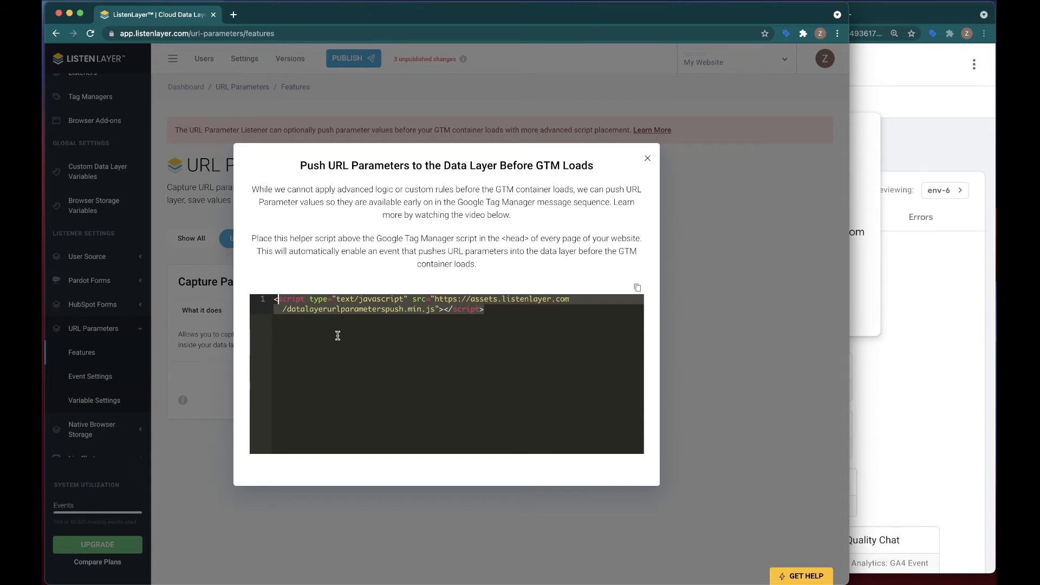
pyautogui.click(648, 158)
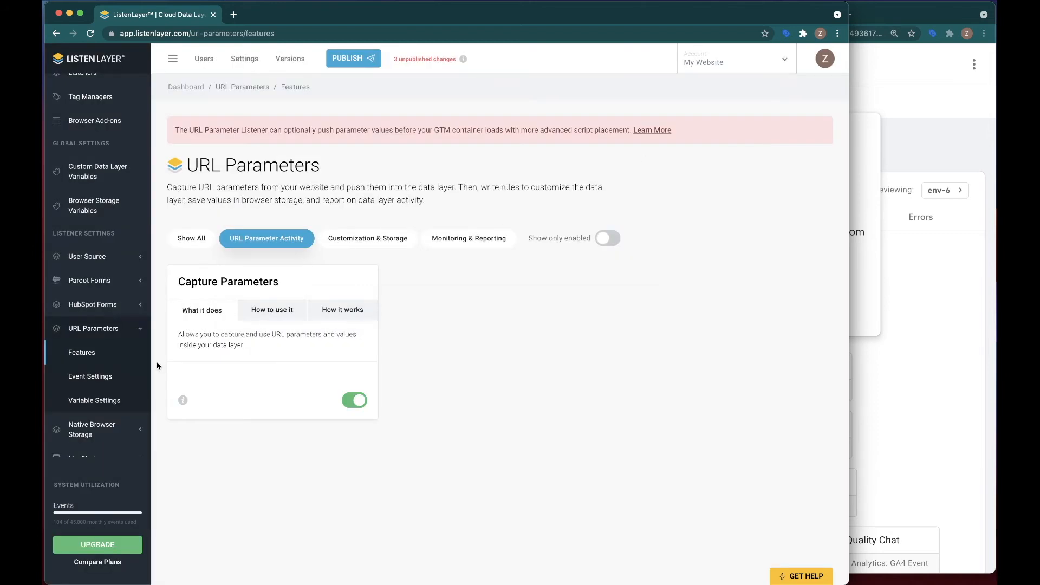
# Review the URL Parameters event settings, then return to the Features page
pyautogui.click(86, 378)
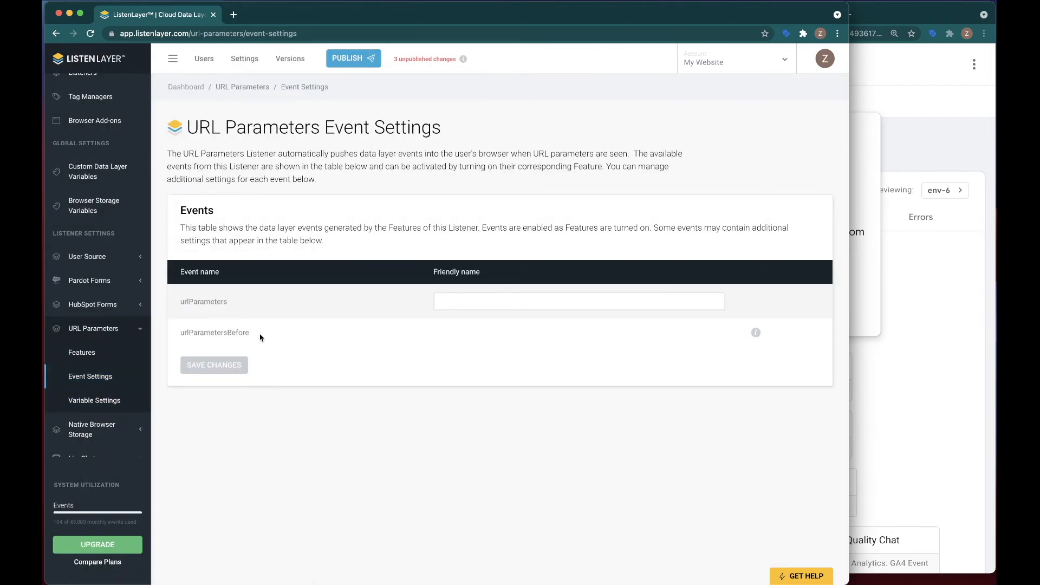
pyautogui.moveTo(254, 335); pyautogui.dragTo(179, 337)
pyautogui.click(104, 362)
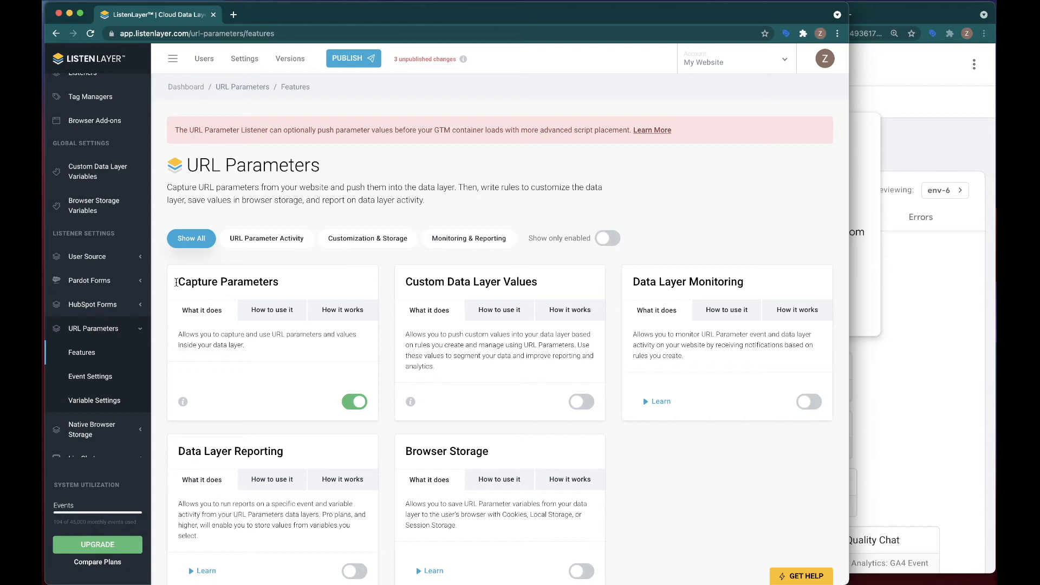
# Publish the unpublished changes as a version named URL Params
pyautogui.click(349, 58)
pyautogui.click(405, 153)
pyautogui.write('URL Params')
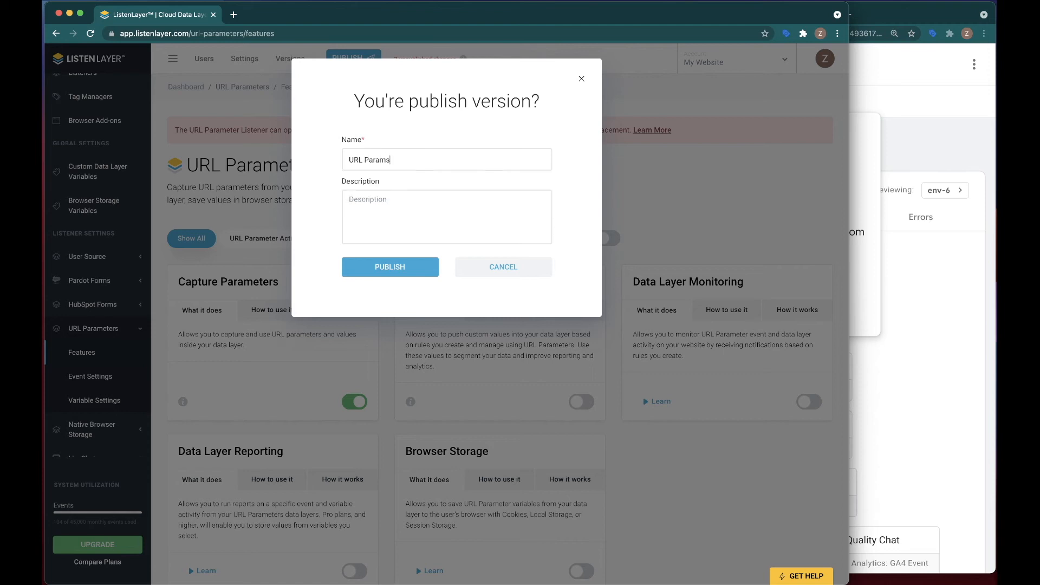
pyautogui.click(394, 269)
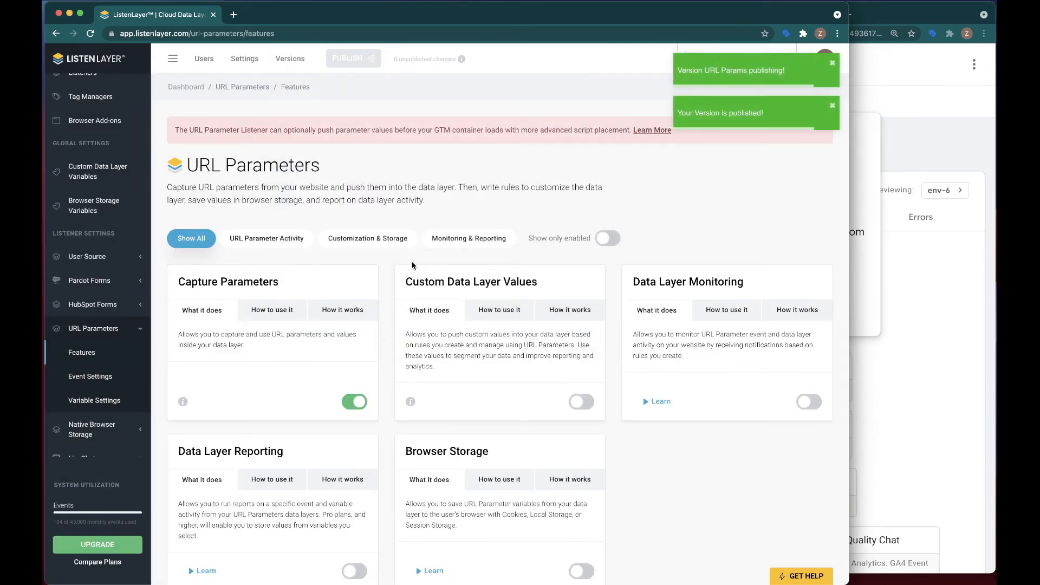
# Empty the cache and hard-reload the demo site tab using the developer tools
pyautogui.click(863, 80)
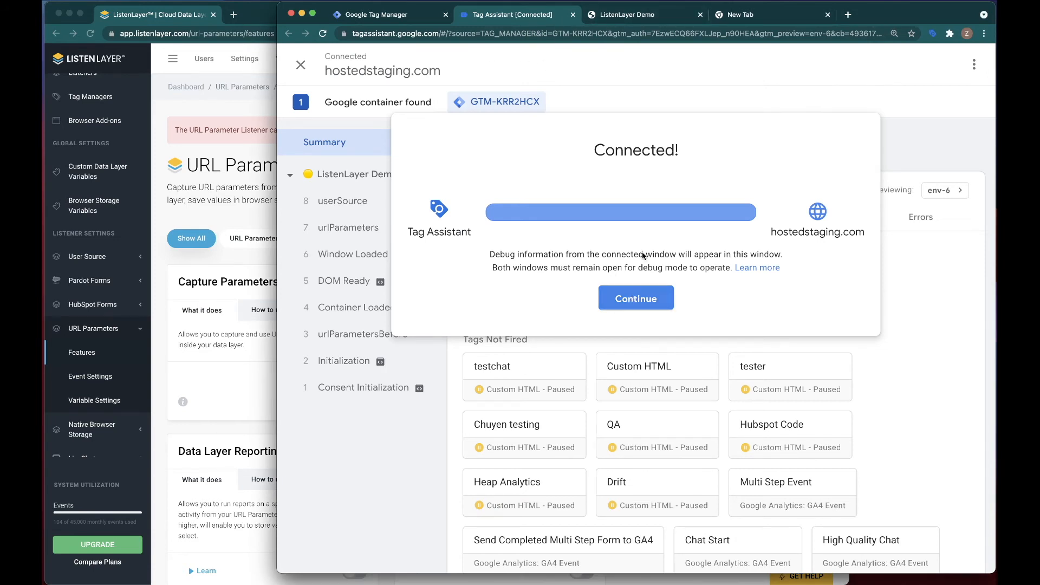
pyautogui.click(614, 20)
pyautogui.rightClick(316, 87)
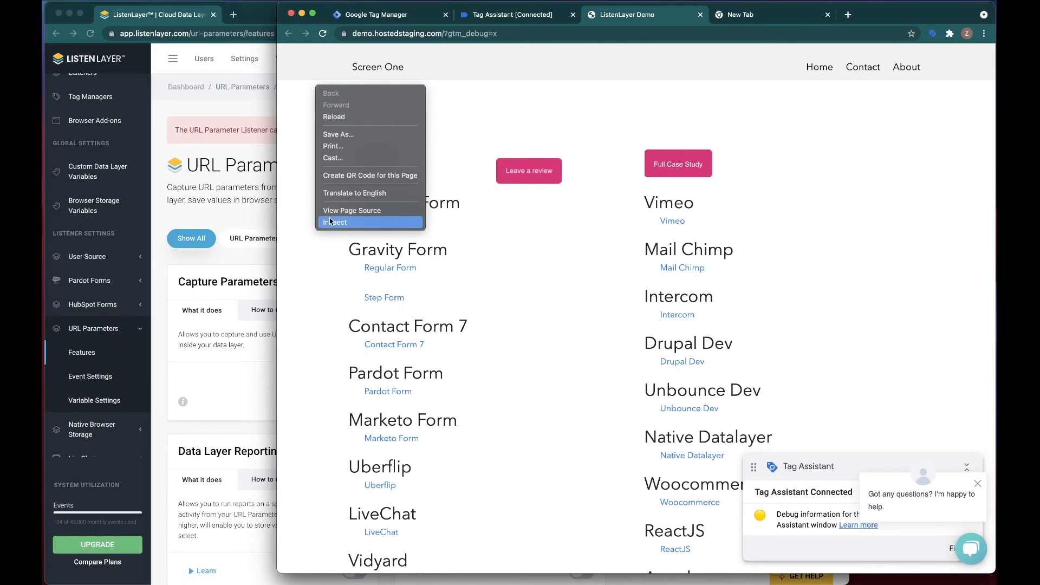
pyautogui.click(332, 221)
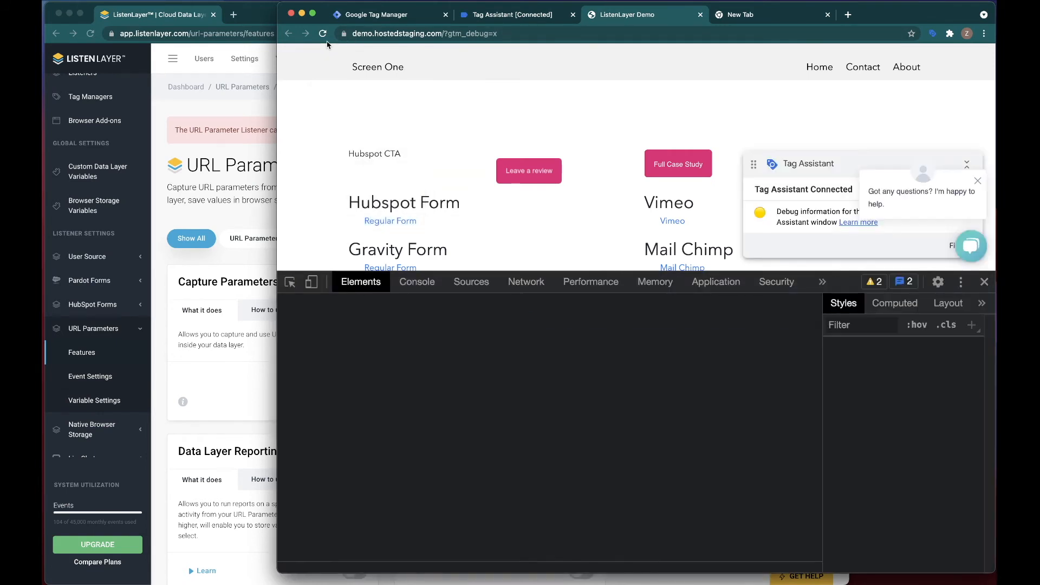
pyautogui.rightClick(323, 33)
pyautogui.click(390, 81)
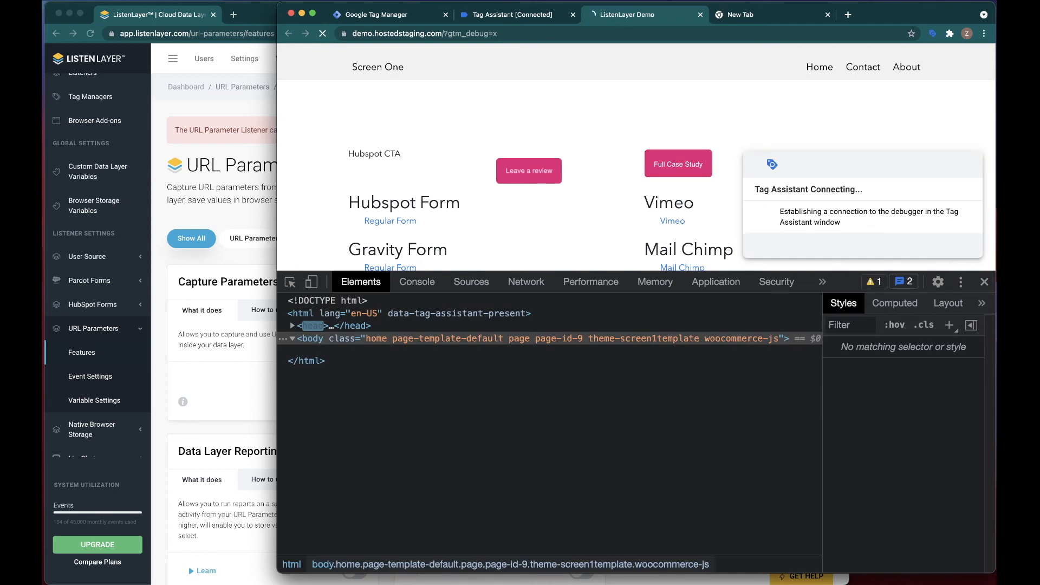
pyautogui.click(984, 283)
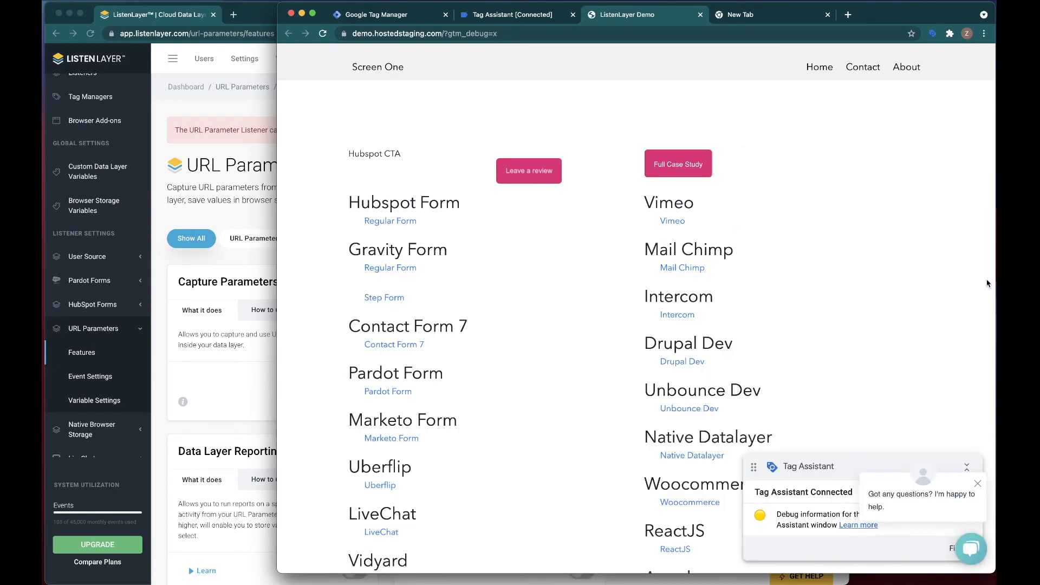
# Inspect the new debug messages and the fired ListenLayer tag details in Tag Assistant
pyautogui.click(510, 17)
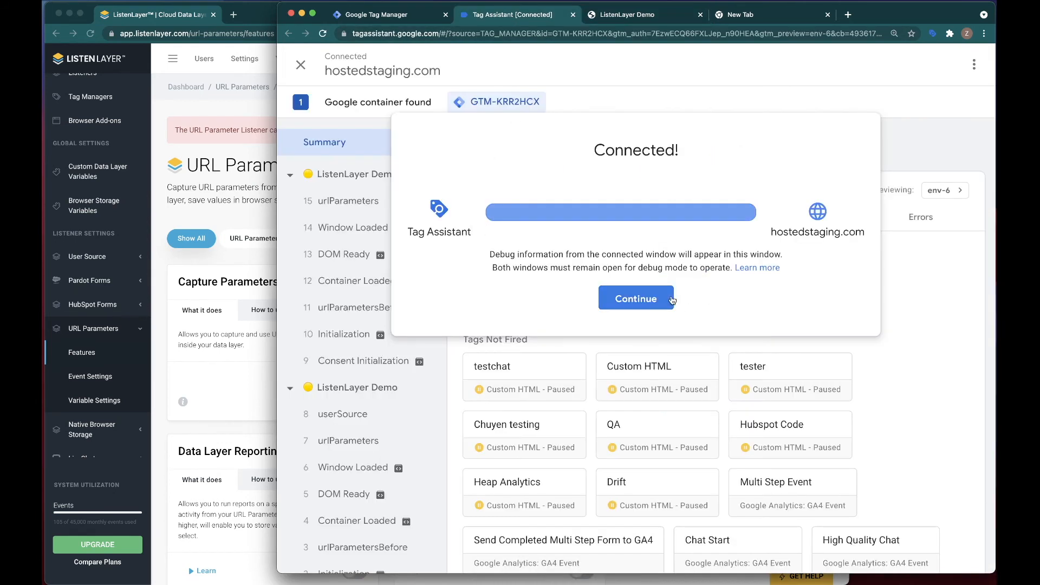
pyautogui.click(617, 298)
pyautogui.click(519, 283)
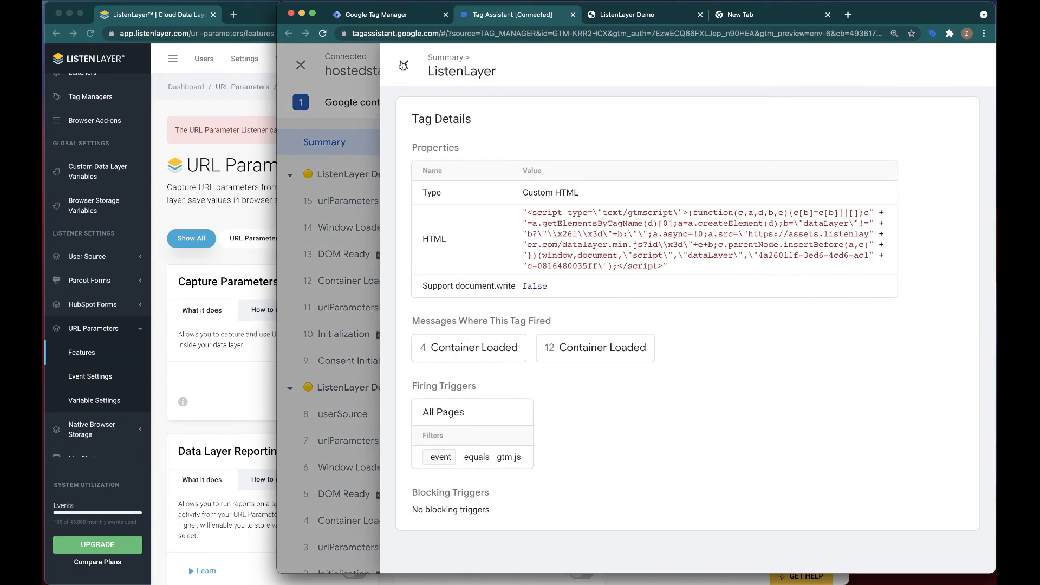
pyautogui.click(403, 65)
pyautogui.click(617, 16)
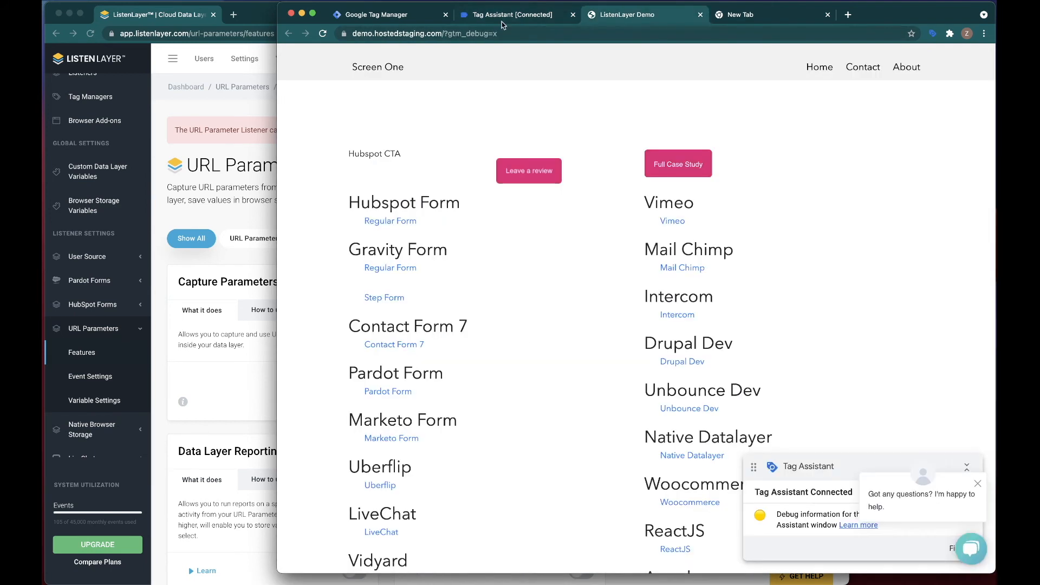
# Load the demo site with the URL carrying utm_source=google, utm_medium=cpc, utm_campaign=1 and utm_content=100
pyautogui.click(491, 33)
pyautogui.write('https://demo.hostedstaging.com/?utm_source=google&utm_medium=cpc&utm_campaign=1&utm_content=100')
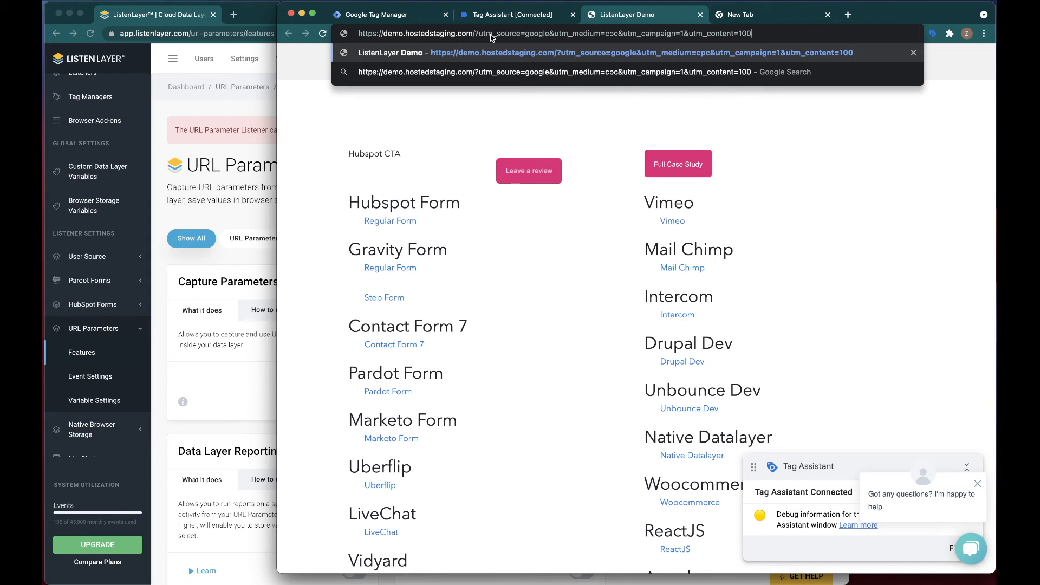
pyautogui.click(387, 52)
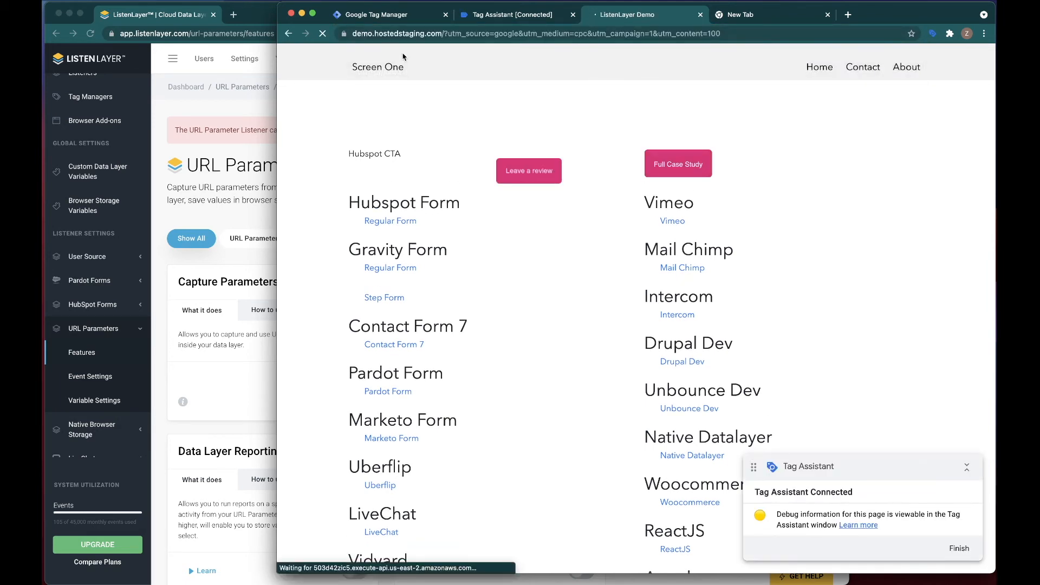
# Inspect the expanded API call of the latest urlParameters event in Tag Assistant, including its custom values
pyautogui.click(510, 17)
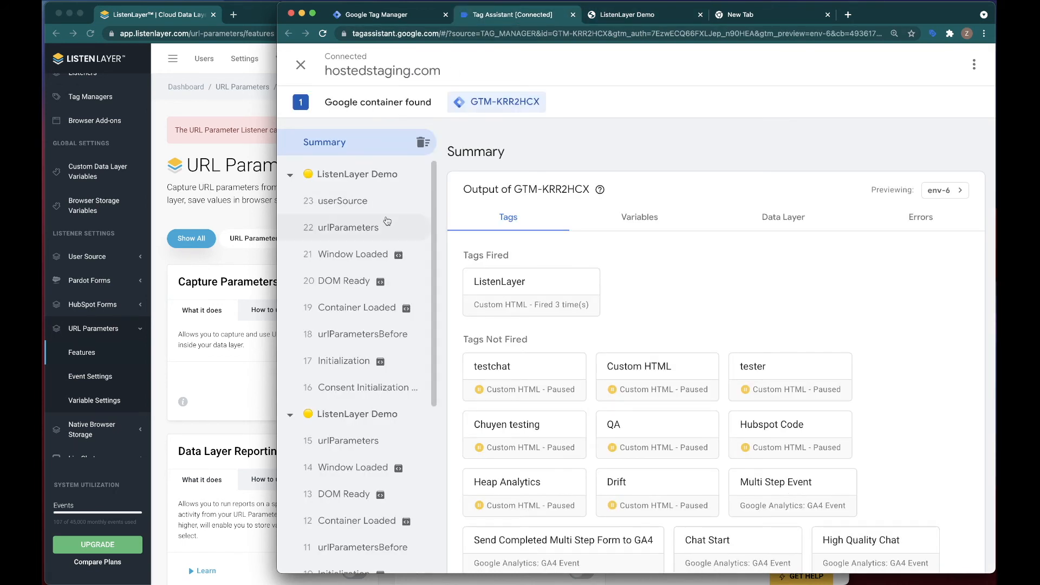
pyautogui.click(344, 228)
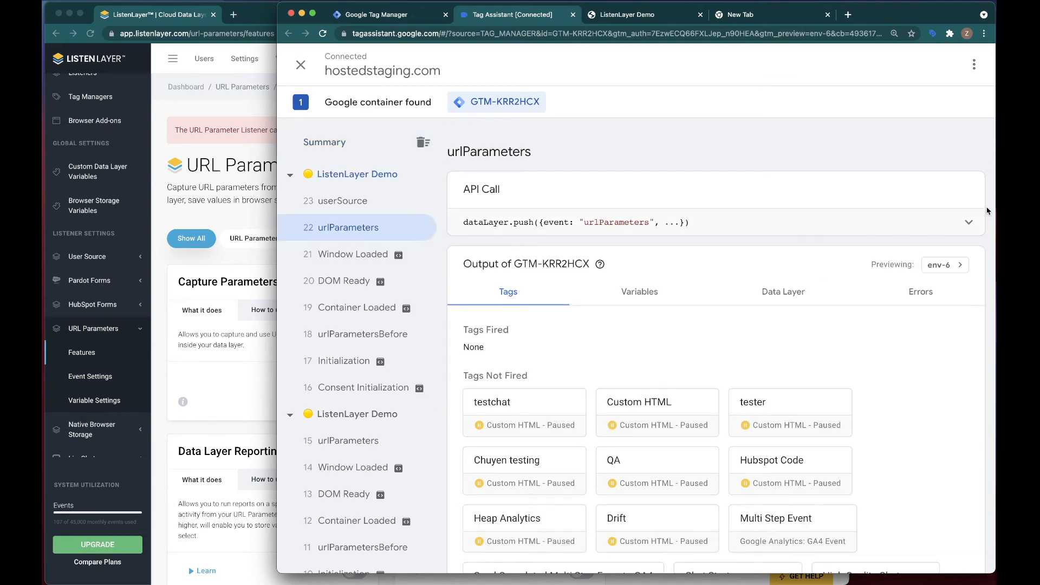
pyautogui.click(969, 222)
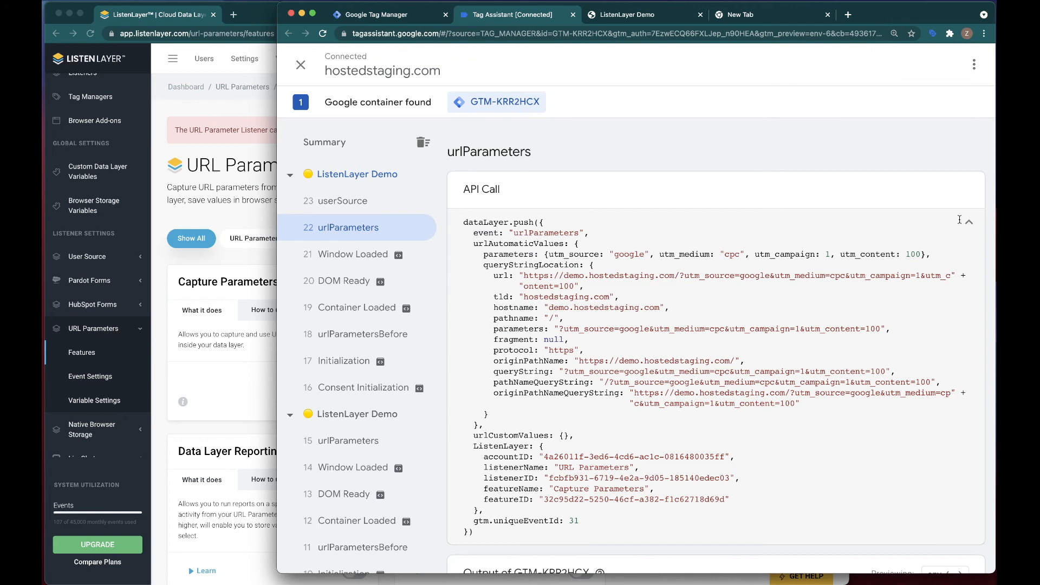
pyautogui.moveTo(483, 254); pyautogui.dragTo(532, 255)
pyautogui.scroll(1, 586, 349)
pyautogui.scroll(-1, 586, 349)
pyautogui.moveTo(475, 435); pyautogui.dragTo(574, 435)
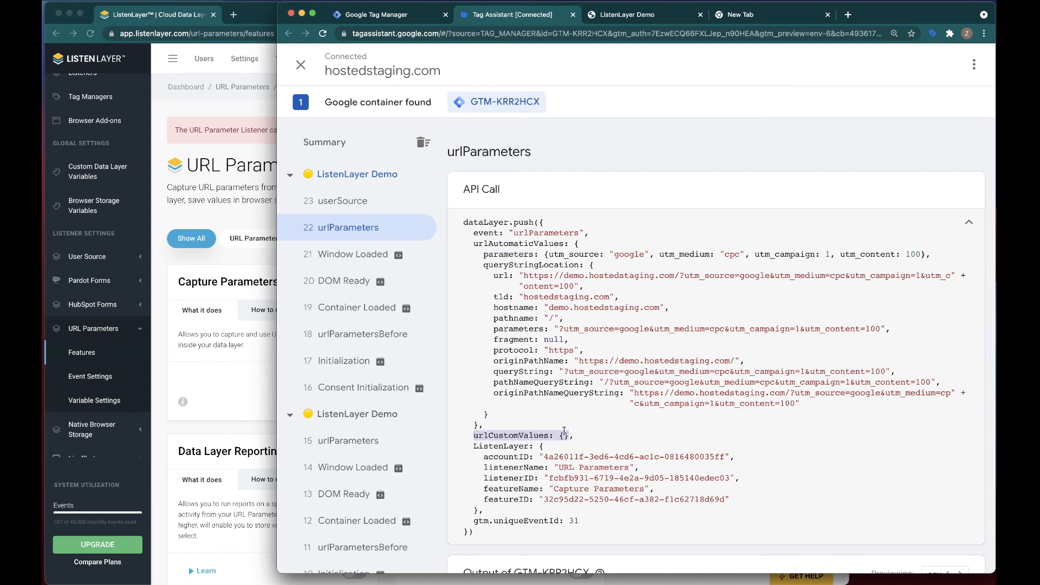
# Show the Customization & Storage features of the URL Parameters listener in ListenLayer
pyautogui.click(201, 375)
pyautogui.click(370, 244)
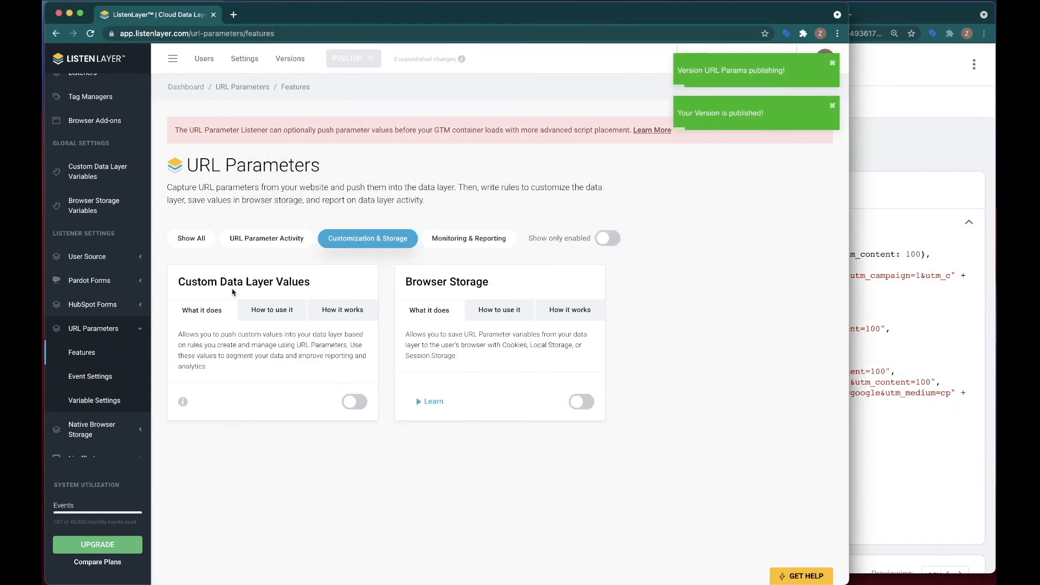
# Inspect the urlParametersBefore event's API call in Tag Assistant
pyautogui.click(880, 337)
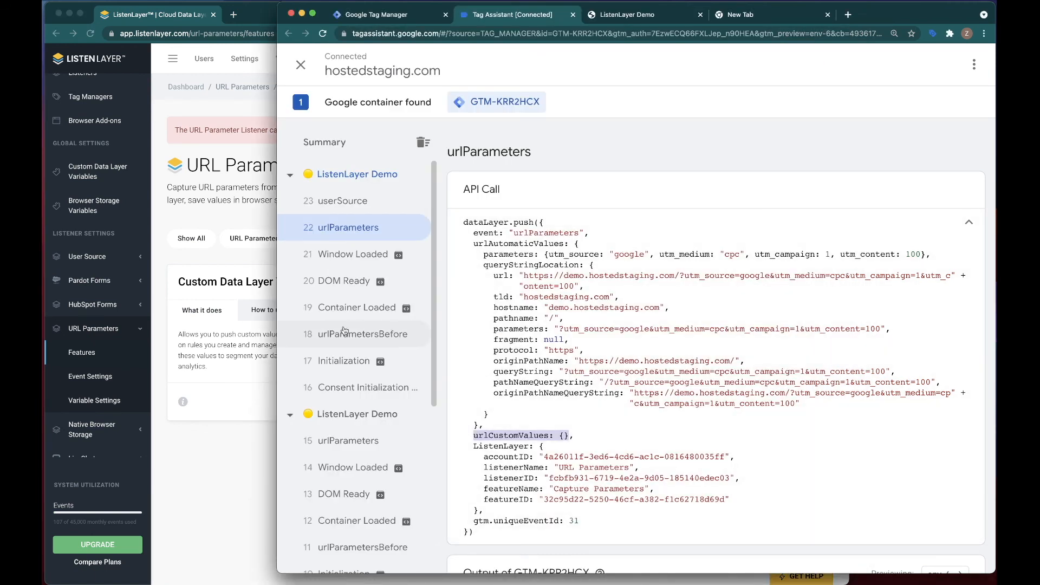
pyautogui.click(359, 339)
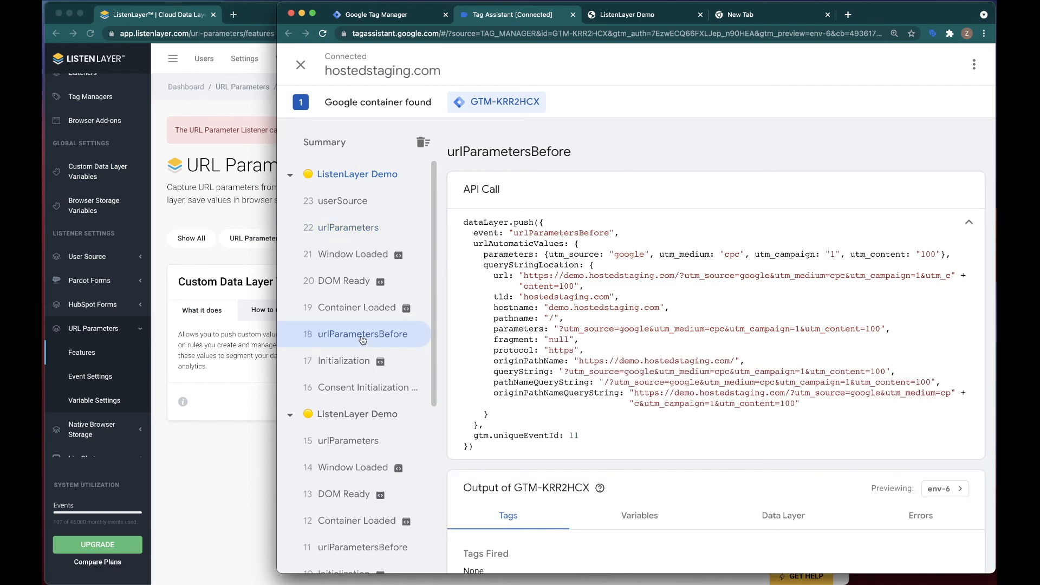
# Read the note on pushing URL parameters before GTM loads, close it, and show the URL Parameter Activity features
pyautogui.click(216, 214)
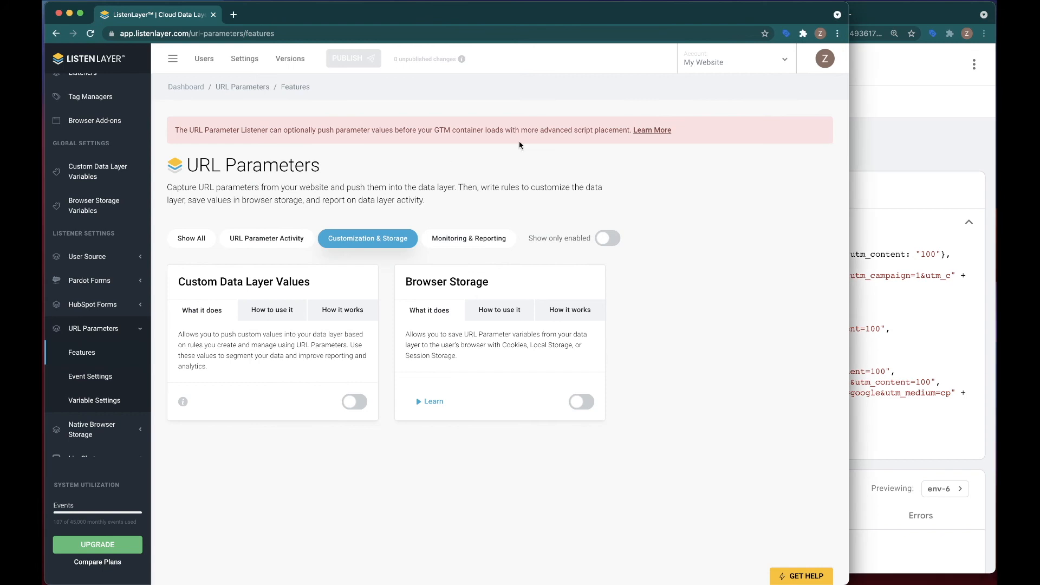
pyautogui.click(652, 130)
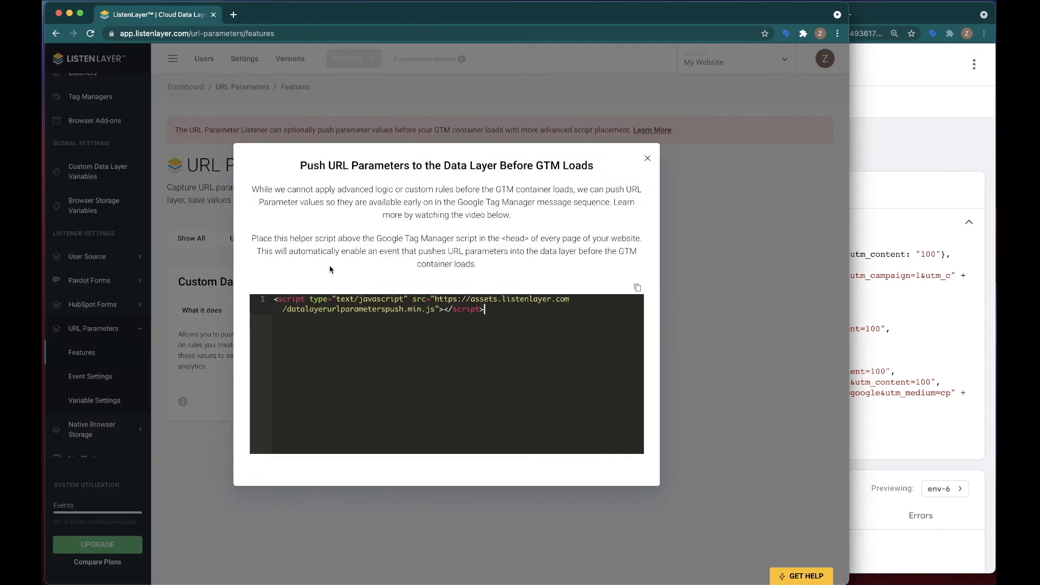
pyautogui.click(879, 163)
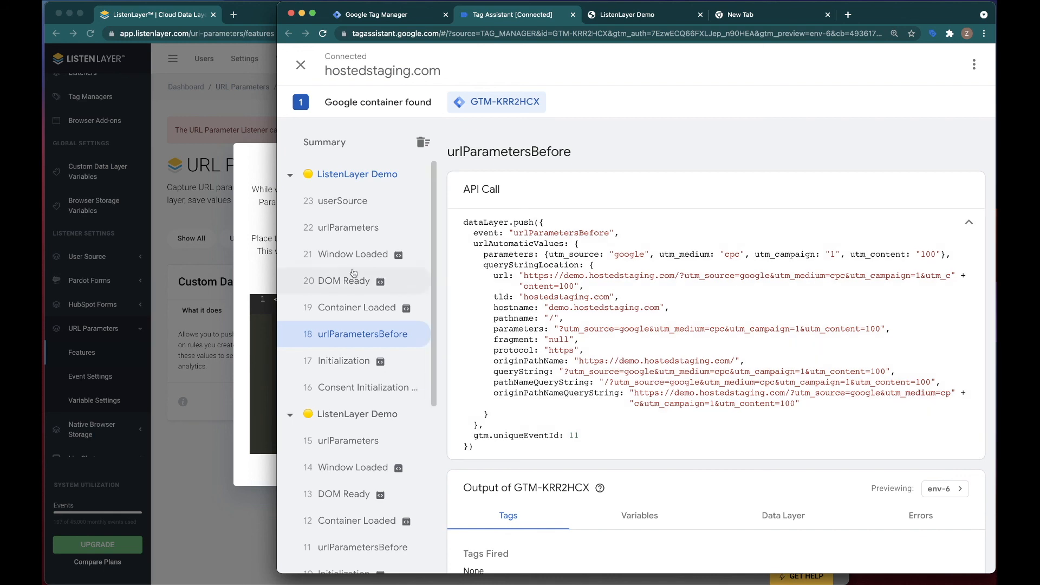
pyautogui.click(251, 264)
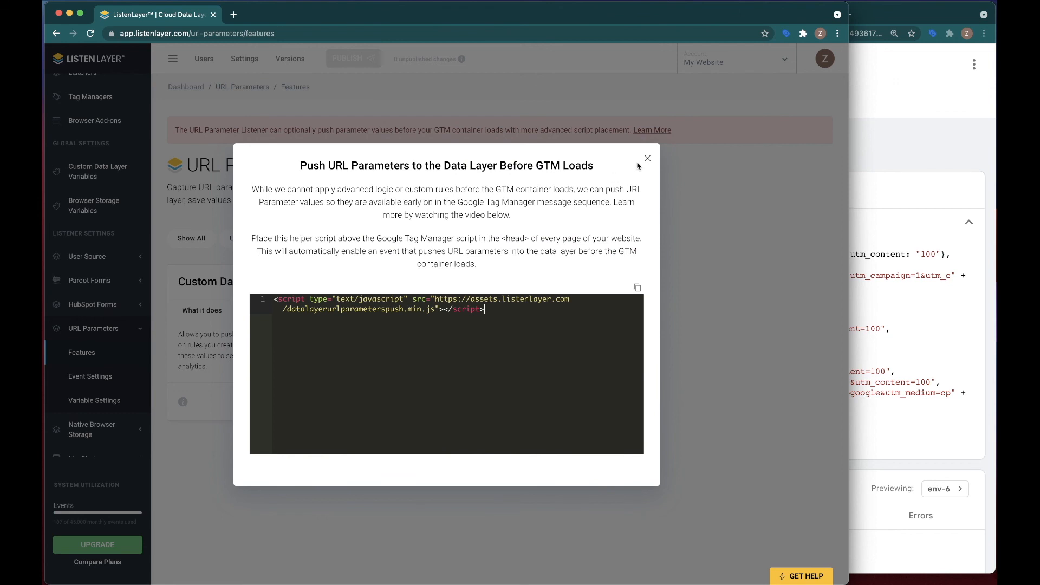
pyautogui.click(647, 159)
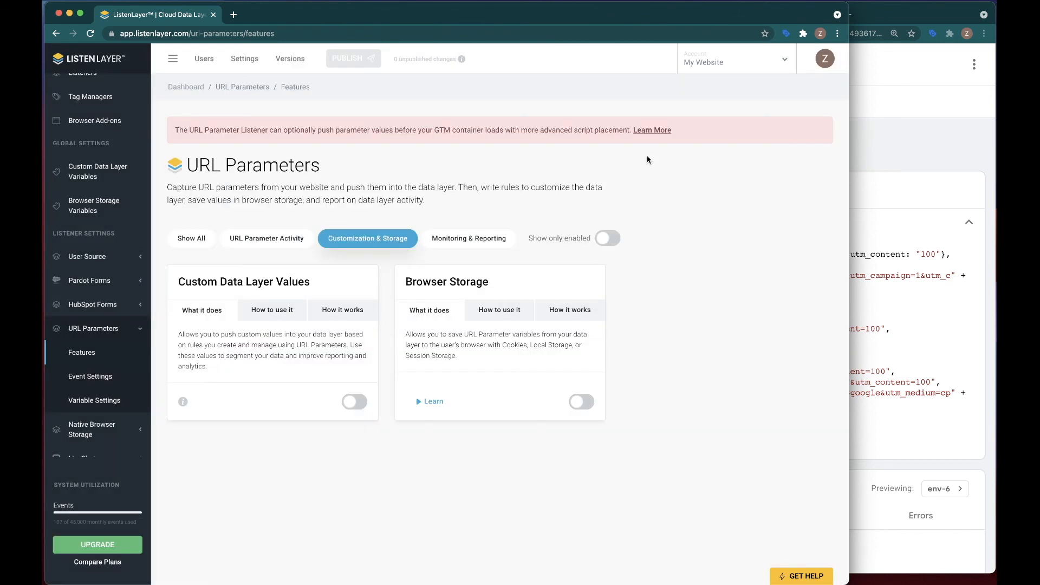
pyautogui.click(248, 239)
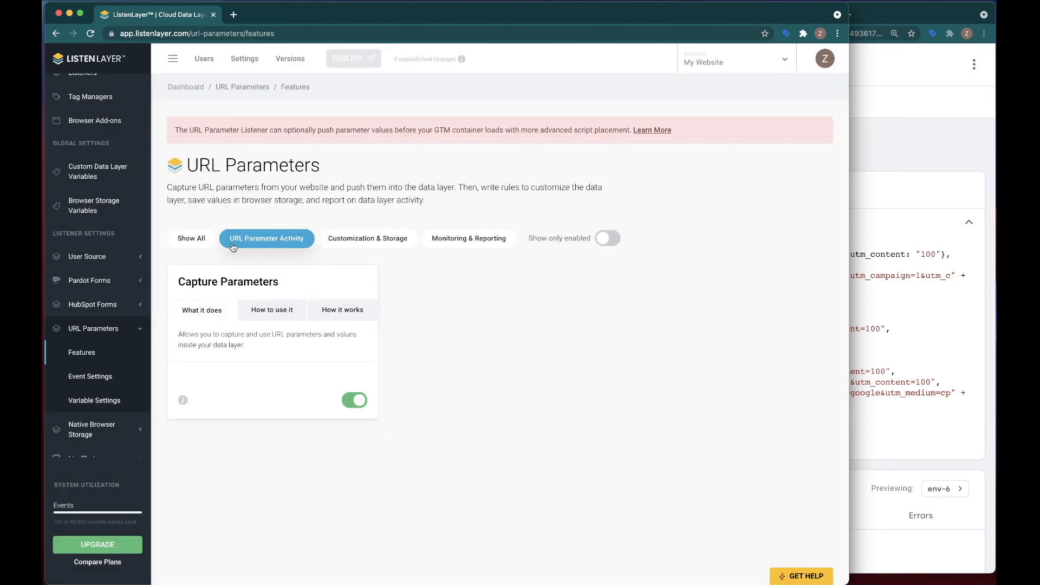